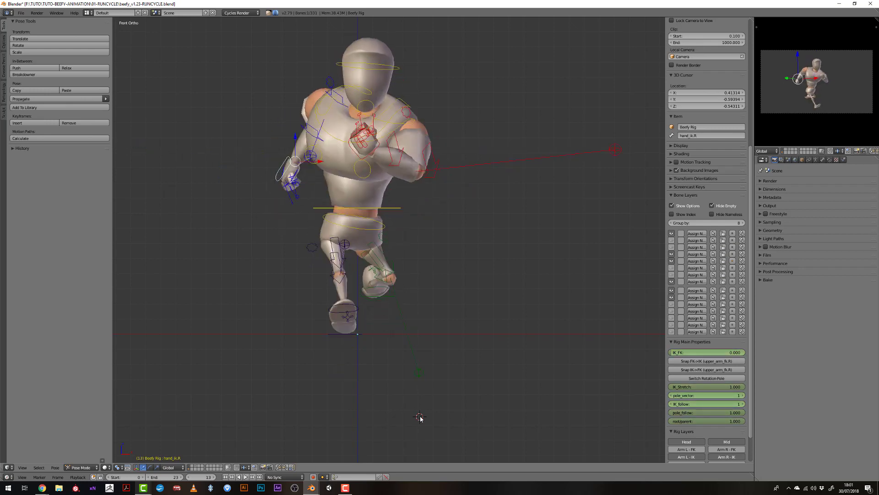
Step: Orbit the viewport and snap to a straight-on orthographic view of the Beefy rig
middle_click_drag(420, 418, 421, 419)
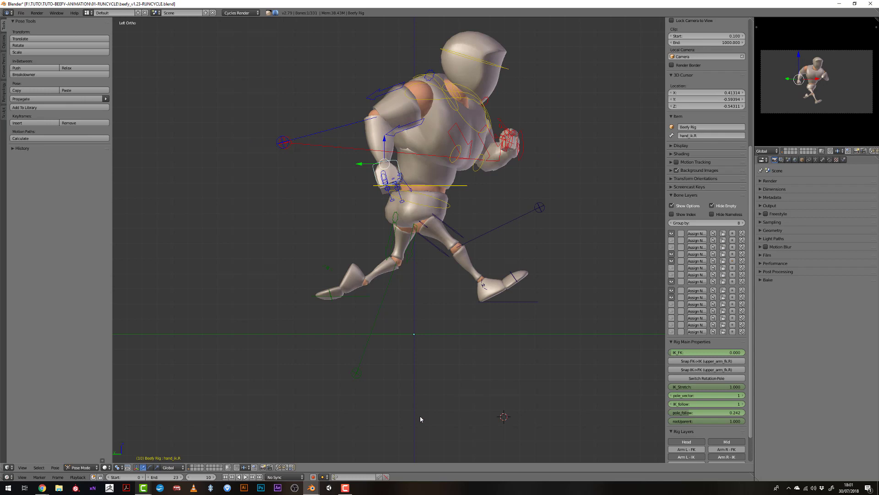
key("ctrl+KP_1")
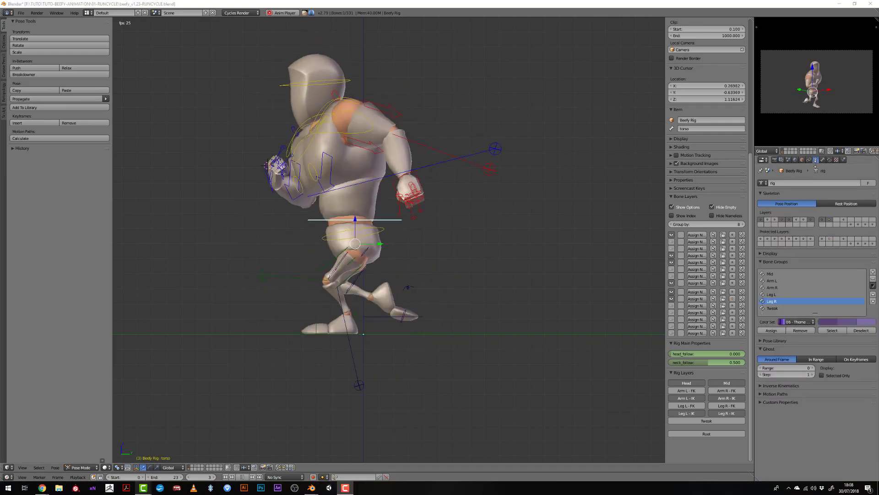
Step: Collapse Skeleton and Bone Groups, raise the ghost range to 2 and limit it to selected bones
left_click(760, 193)
left_click(761, 209)
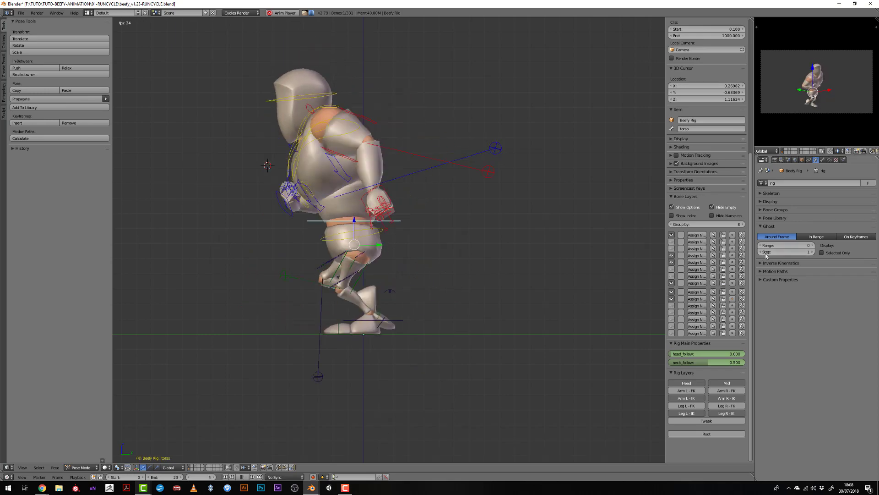
left_click_drag(778, 245, 820, 247)
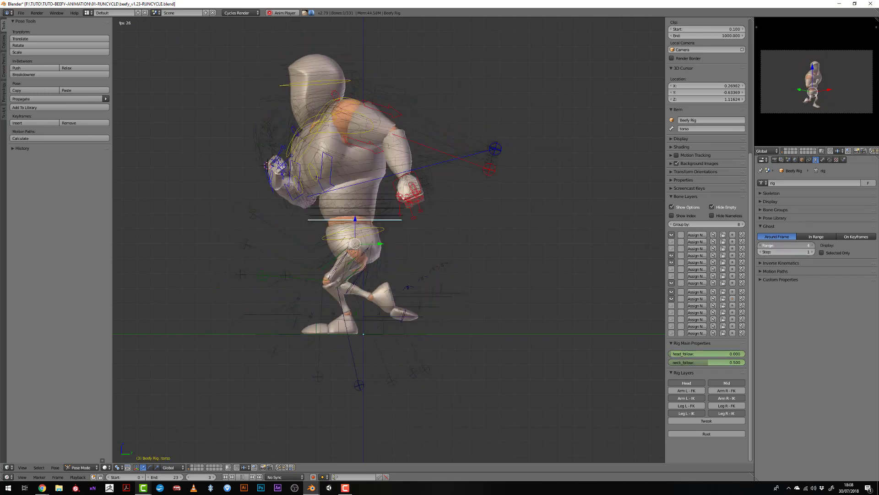
left_click(822, 252)
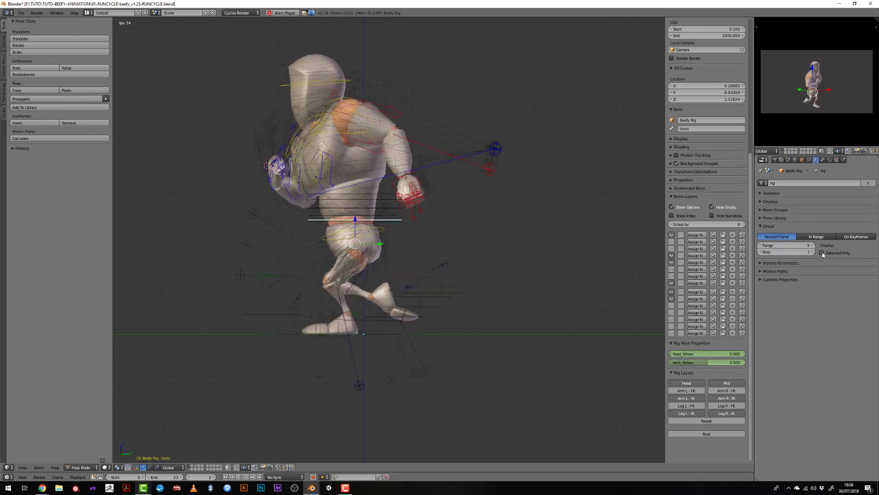
Step: Set the ghost range to 24, show ghosts for all bones, then drop the range to 0
left_click(798, 247)
type("24")
key("Return")
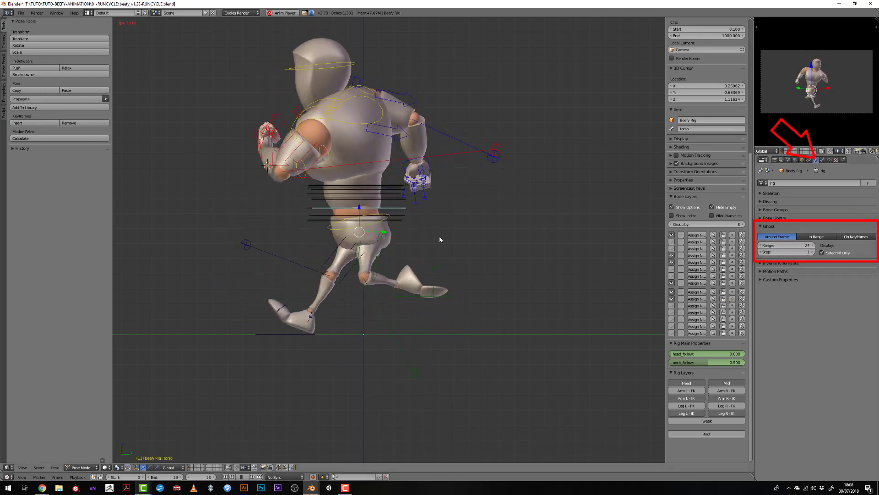
scroll(302, 263, "up", 2)
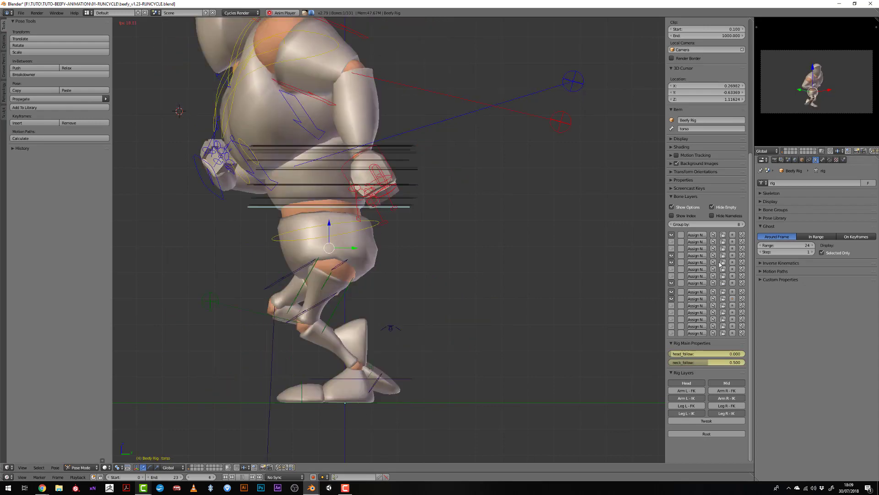
left_click(822, 252)
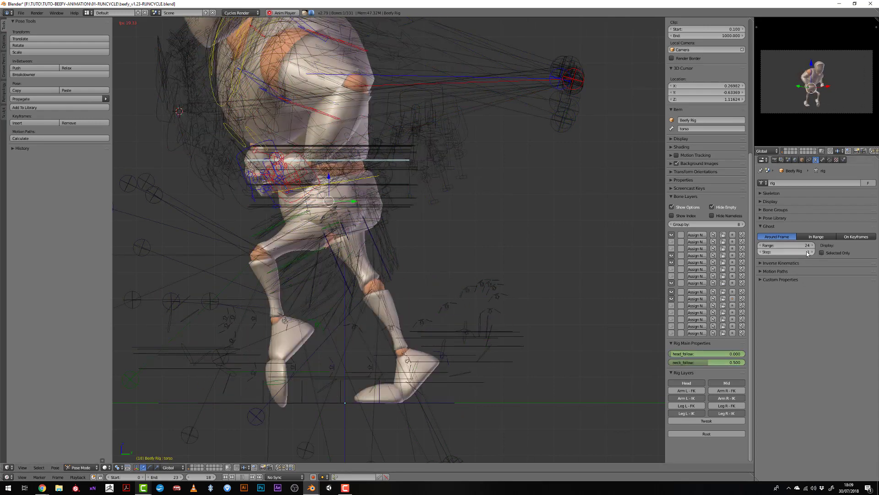
left_click_drag(799, 246, 781, 251)
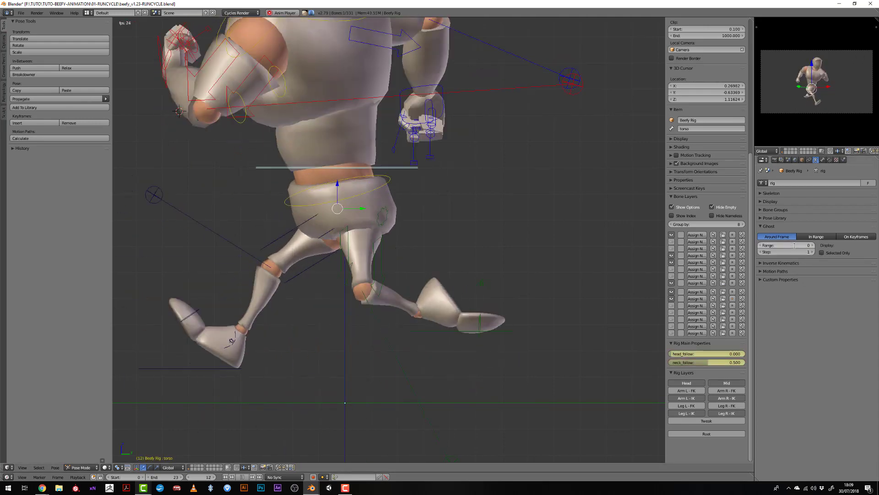
Step: Calculate the torso's motion path over frames 1–24 in Right Ortho view and play it
left_click(762, 226)
left_click(760, 243)
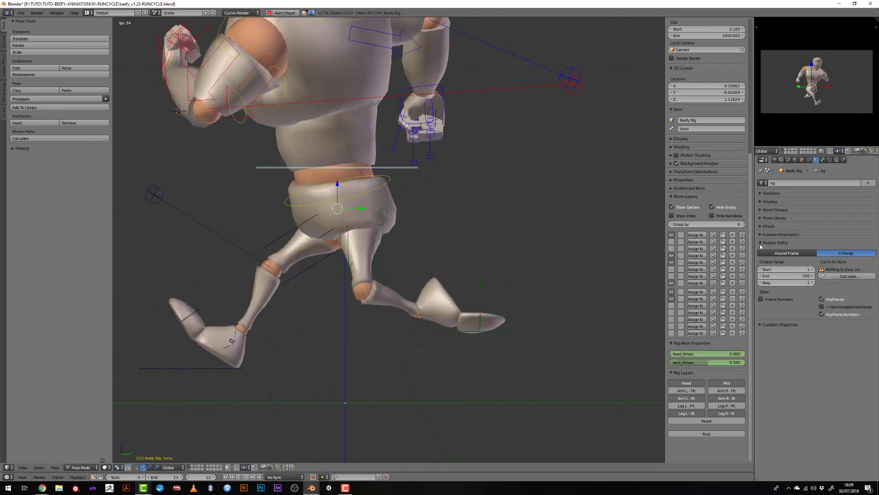
key("KP_3")
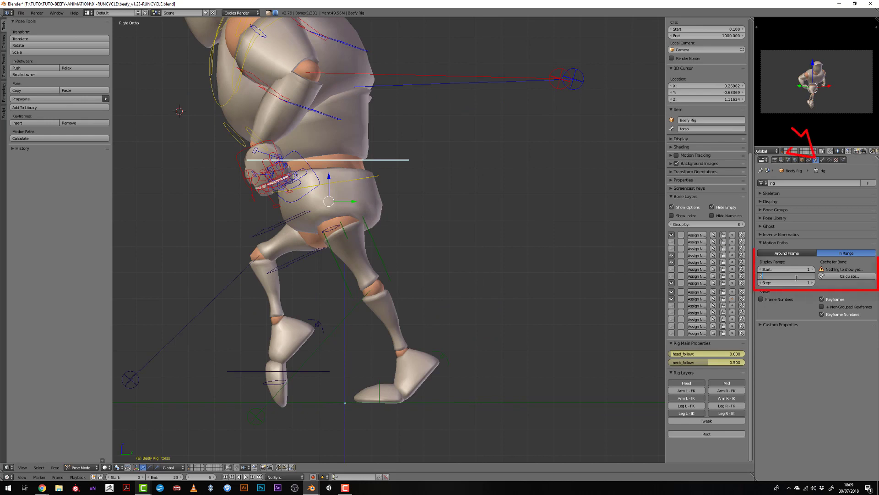
left_click(836, 277)
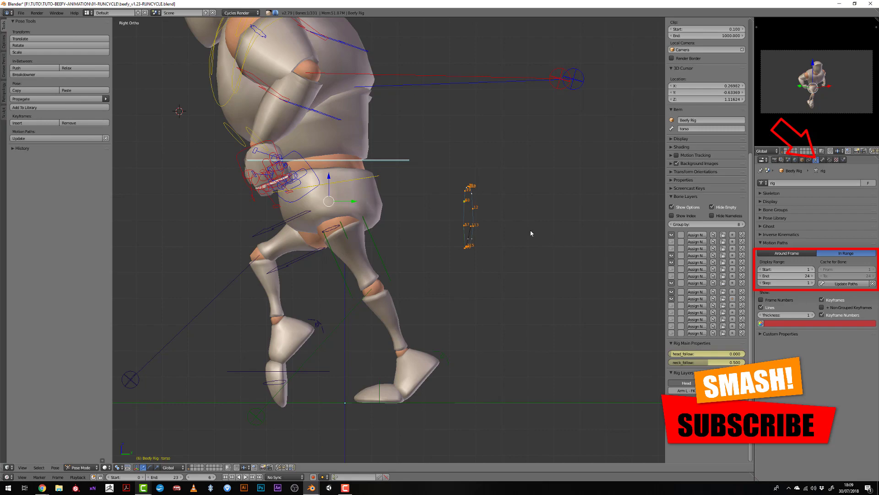
key("alt+a")
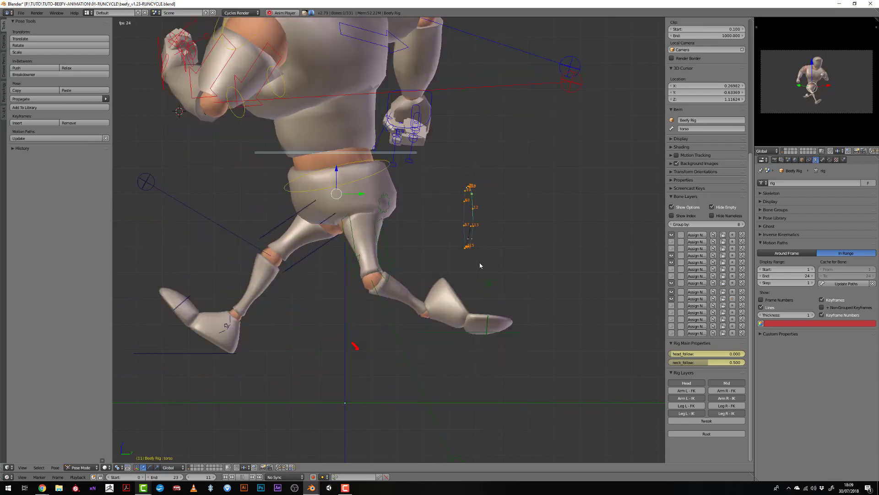
scroll(480, 265, "down", 3)
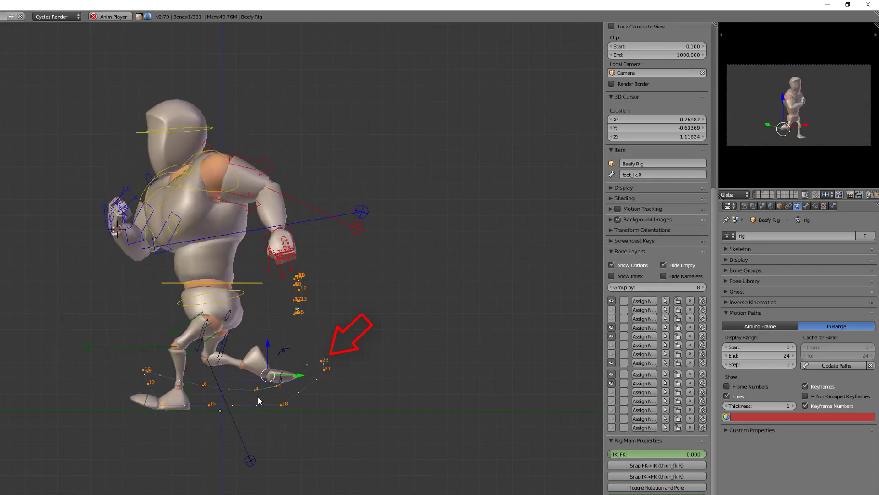
Step: Stop playback and calculate a frame 1–24 motion path for the hand_ik.L control
scroll(256, 426, "up", 2)
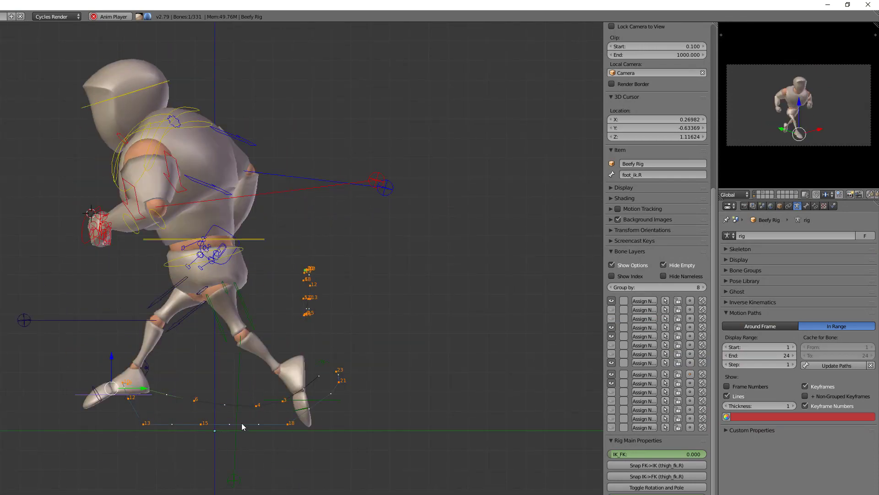
key("alt+a")
right_click(103, 231)
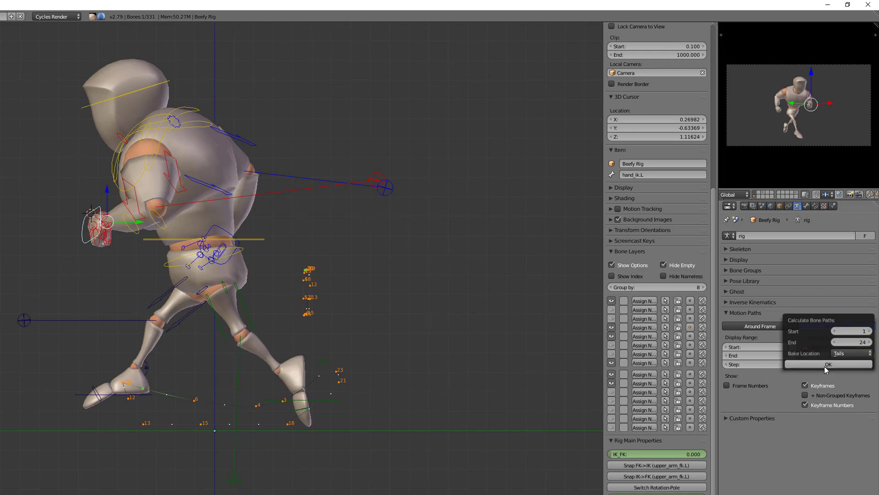
left_click(826, 365)
key("alt+a")
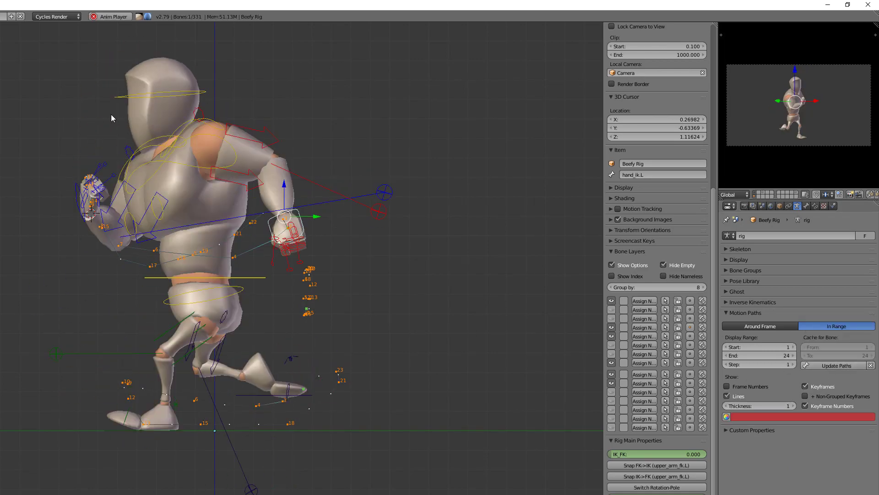
Step: Calculate a motion path for the head bone and orbit around the runner from the front
right_click(109, 100)
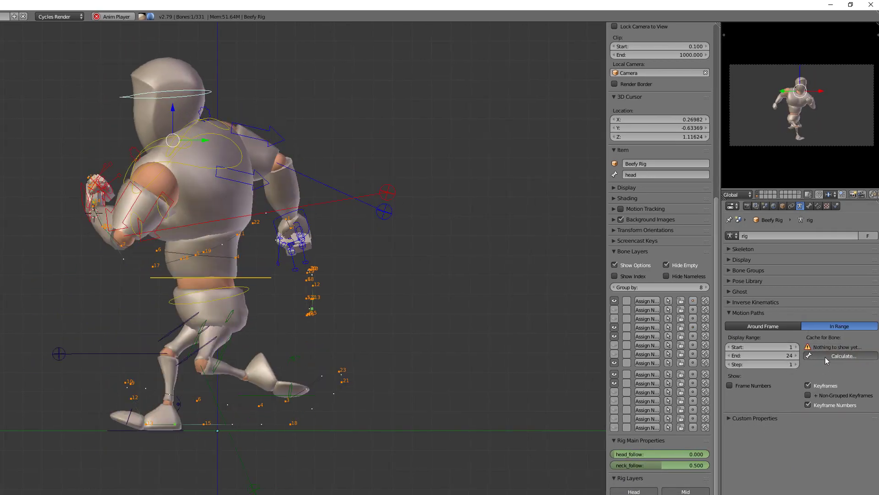
left_click(825, 356)
left_click(825, 365)
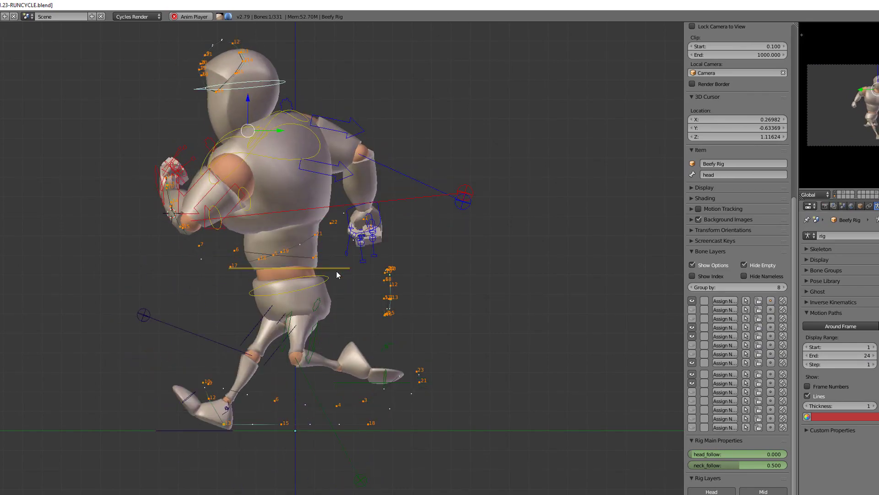
key("KP_4")
key("KP_4")
key("KP_4")
key("KP_4")
key("KP_4")
key("KP_4")
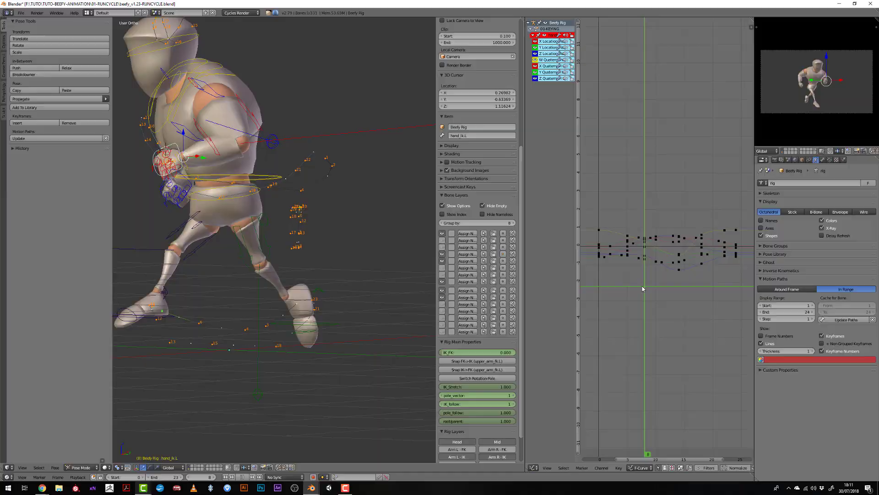
middle_click_drag(284, 257, 201, 254)
Step: Shift a left-hand keyframe in the Graph Editor, orbit to inspect the arm's path, then undo
scroll(256, 265, "up", 4)
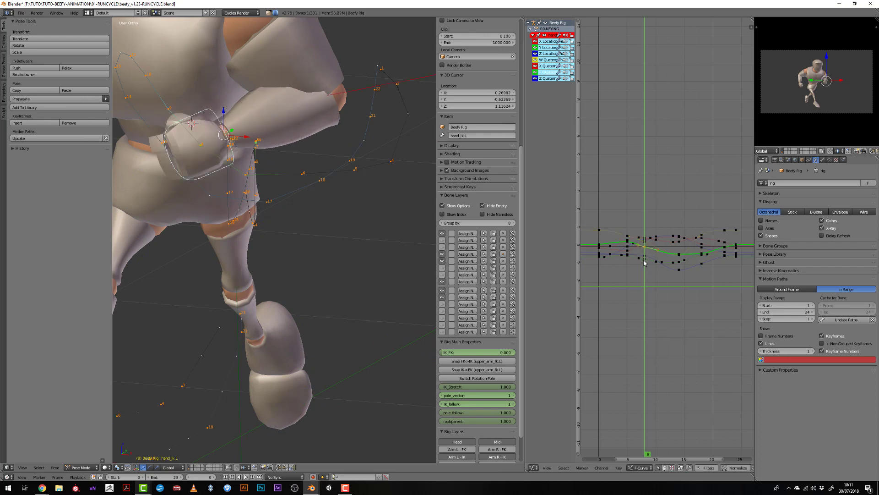
key("g")
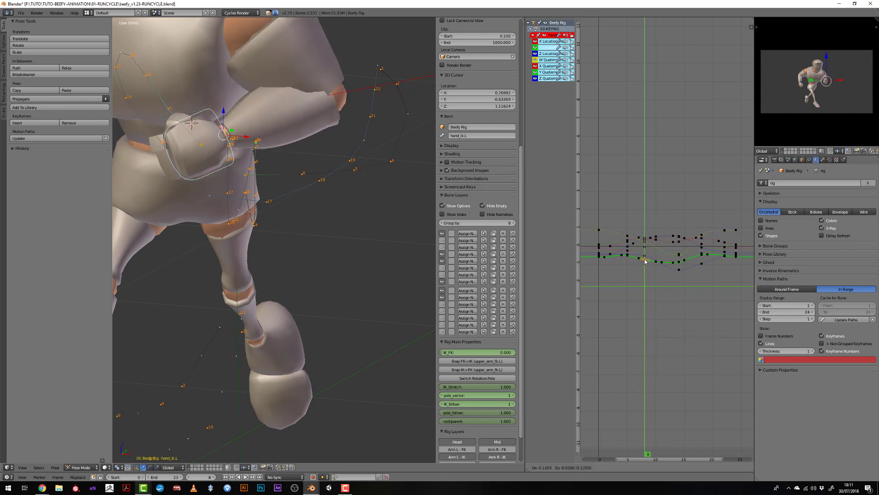
left_click(645, 265)
scroll(254, 220, "down", 1)
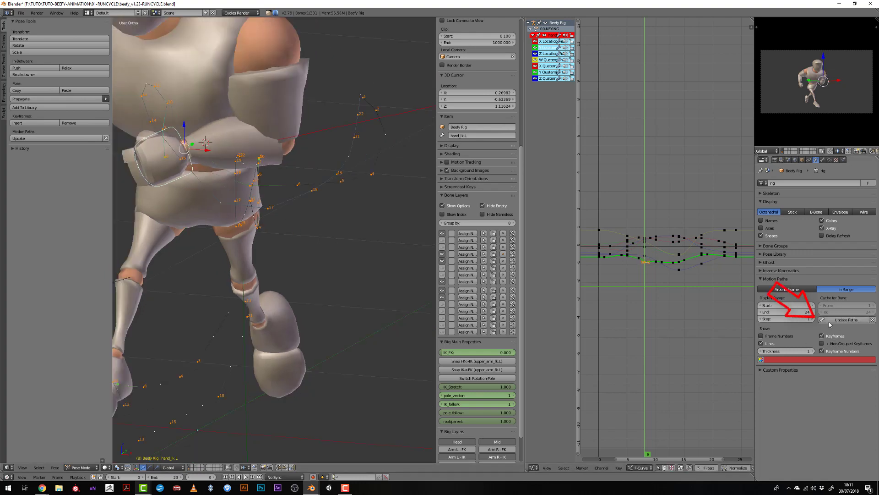
mouse_move(176, 188)
middle_mouse_down()
mouse_move(289, 235)
mouse_move(224, 227)
middle_mouse_up()
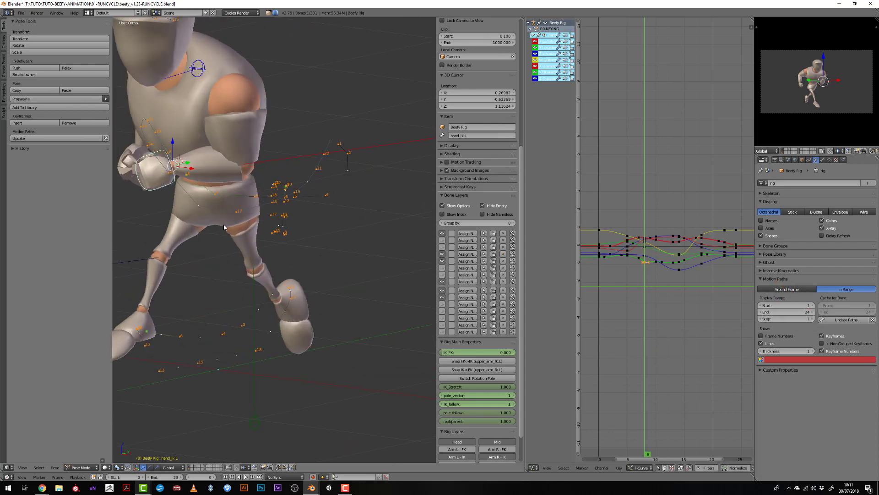
key("ctrl+z")
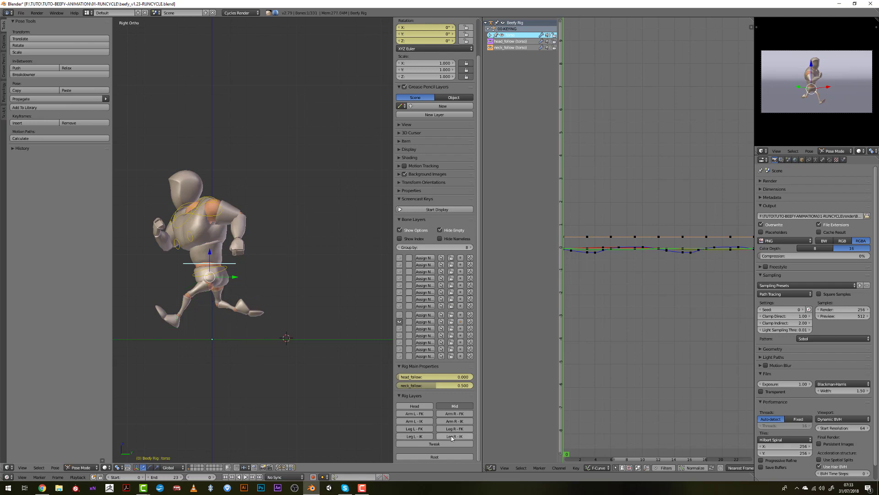
Step: Play the run cycle and expand and select the torso channel group in the Graph Editor
scroll(287, 356, "up", 5)
scroll(318, 342, "down", 1)
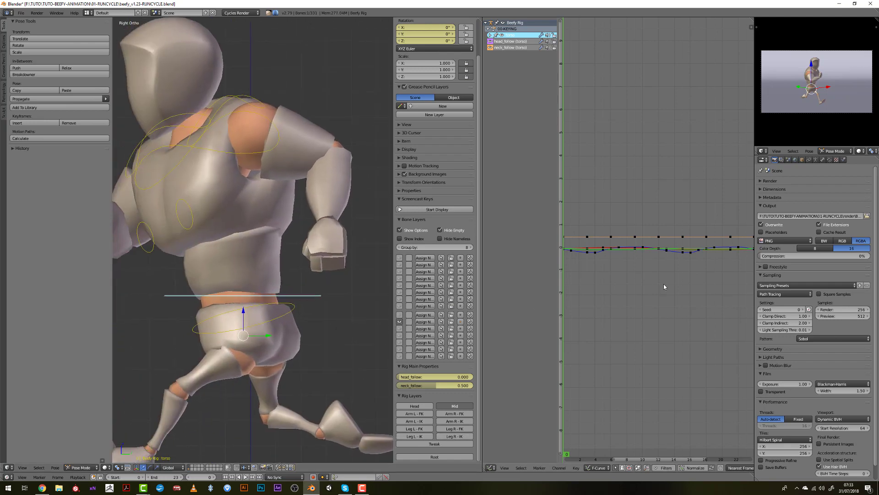
scroll(326, 275, "down", 4)
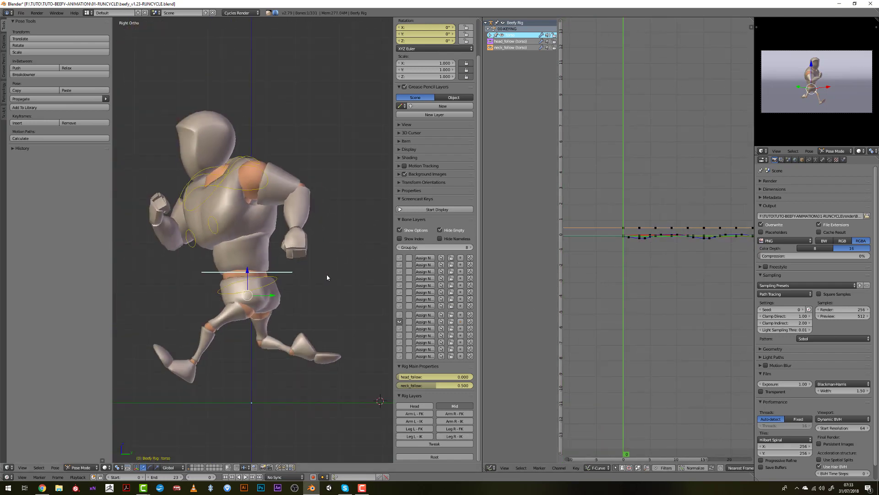
key("alt+a")
scroll(654, 282, "up", 3)
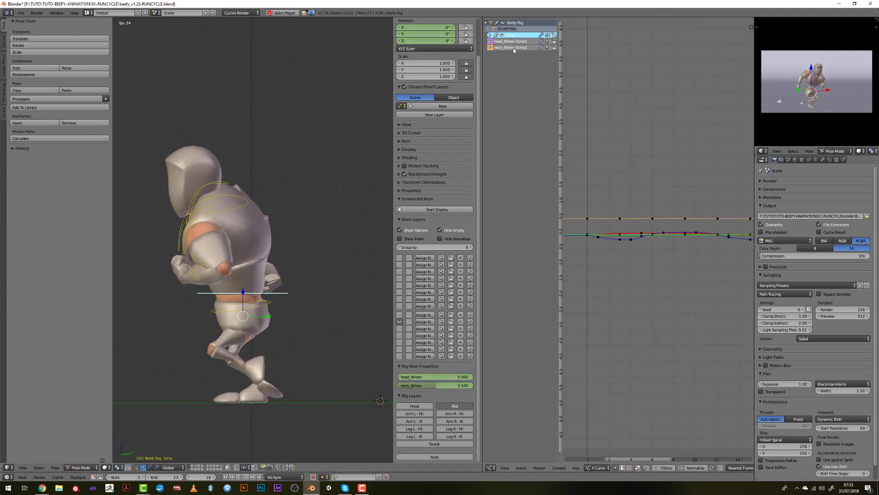
left_click(490, 35)
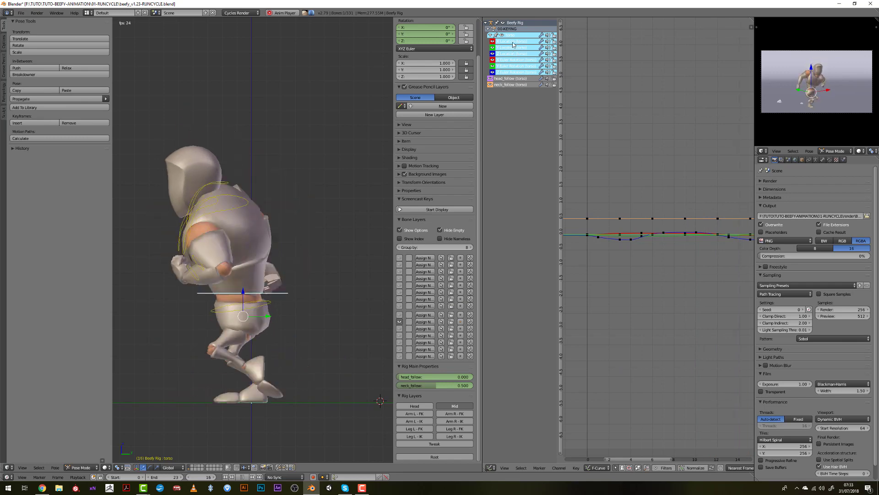
left_click(511, 35)
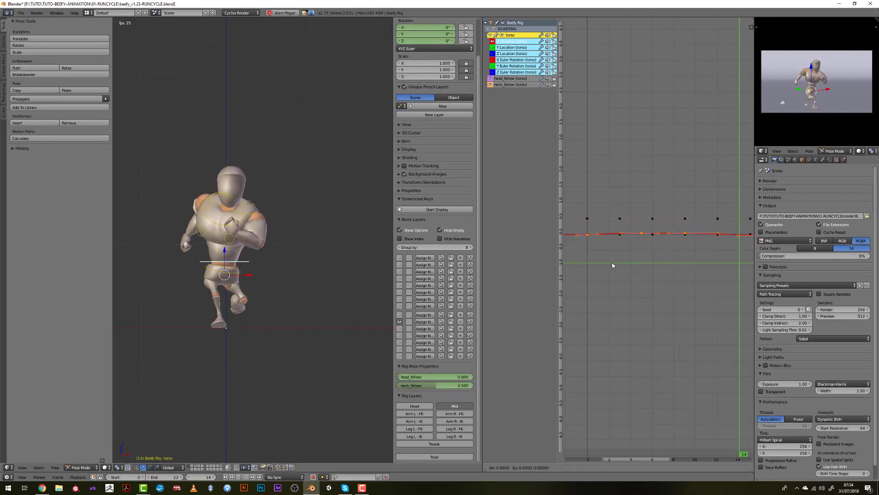
Step: Move the chest's red curve keys vertically only, then stop playback at the first frame
key("y")
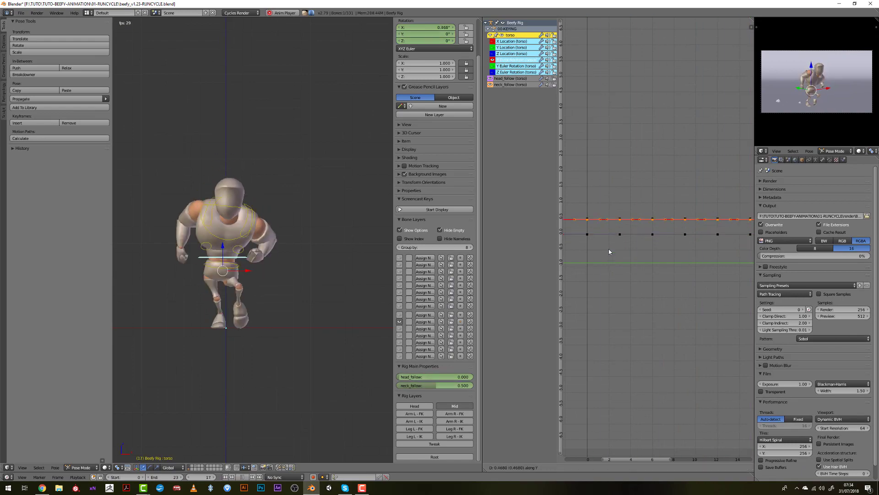
scroll(650, 198, "down", 5)
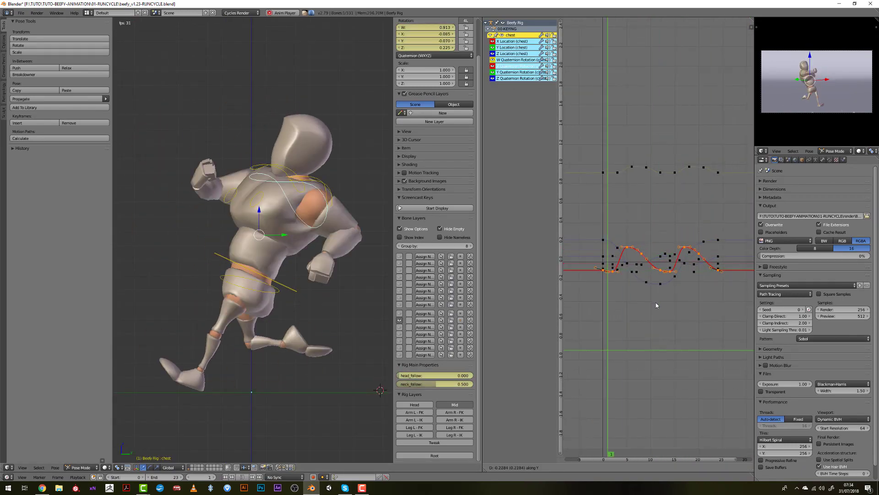
left_click(658, 308)
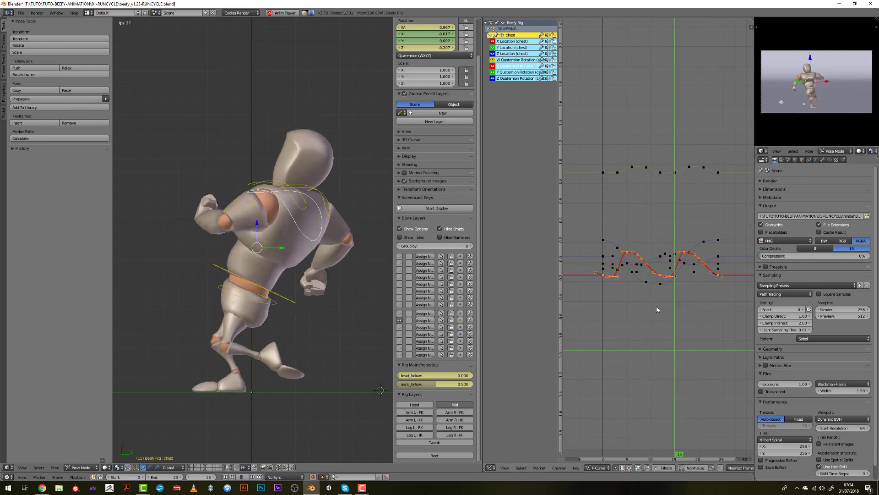
key("Escape")
Step: Select the torso and lower its green curve keys along Y while the cycle plays
right_click(294, 283)
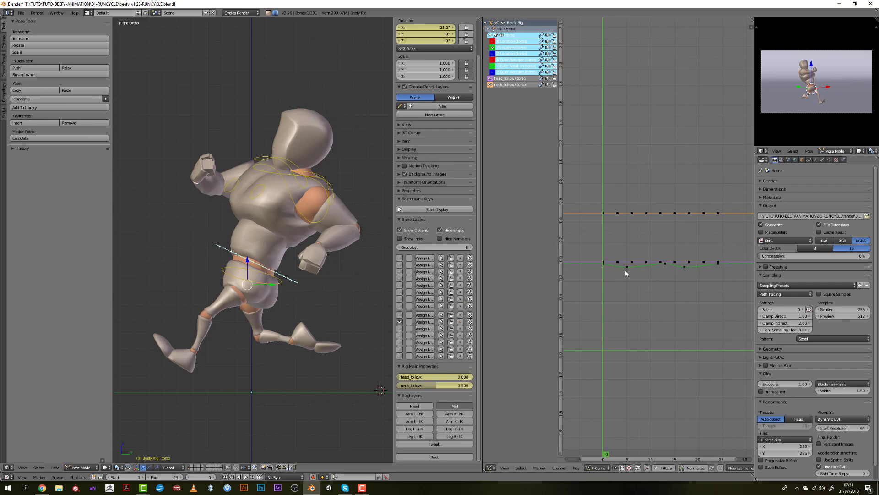
right_click(625, 268)
key("alt+a")
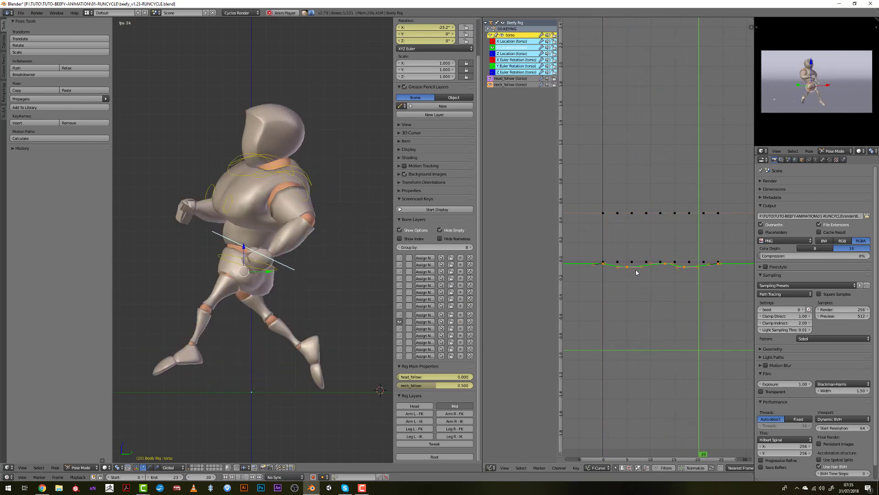
key("g")
key("y")
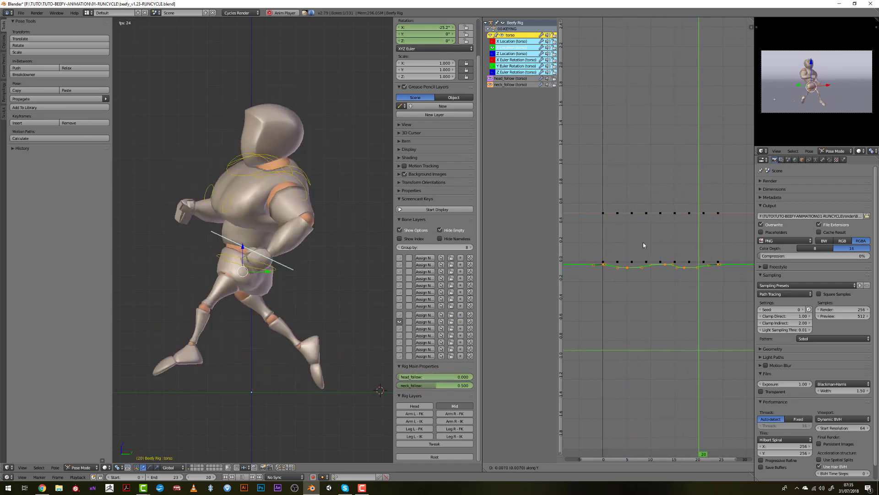
left_click(642, 241)
Step: Review the running character from an orbit and a straight side view, then stop playback
scroll(322, 284, "down", 4)
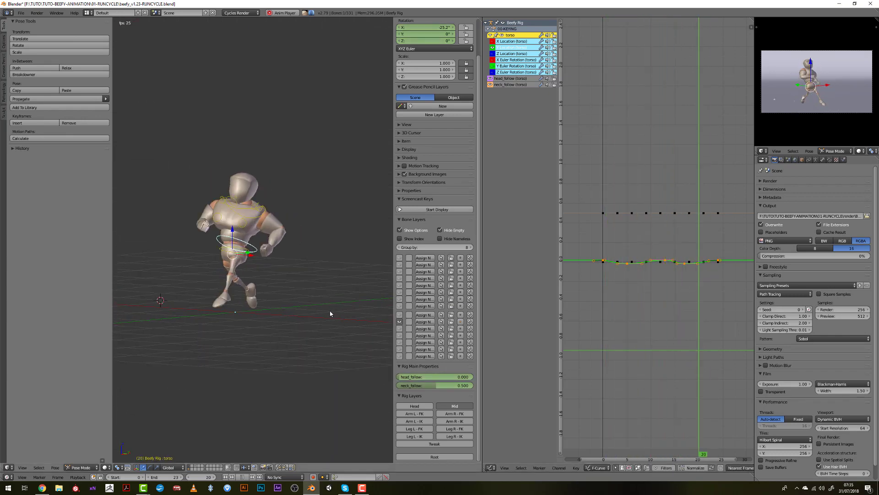
middle_click_drag(330, 310, 293, 314)
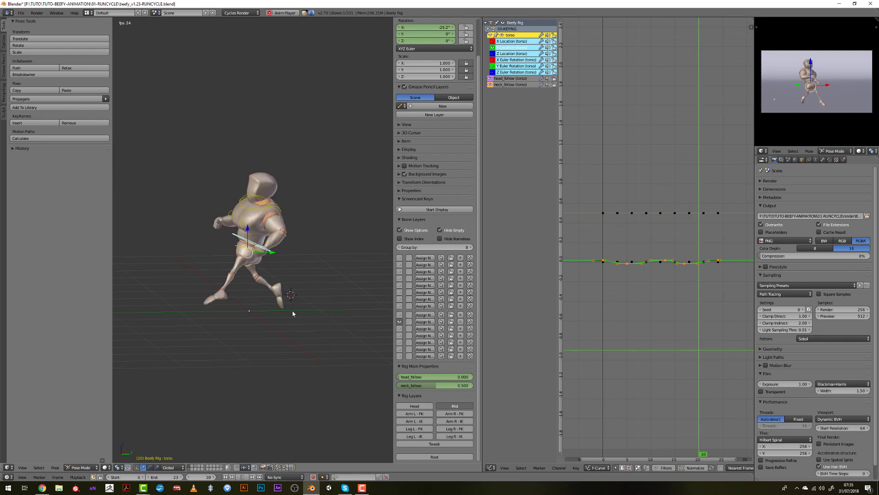
key("KP_3")
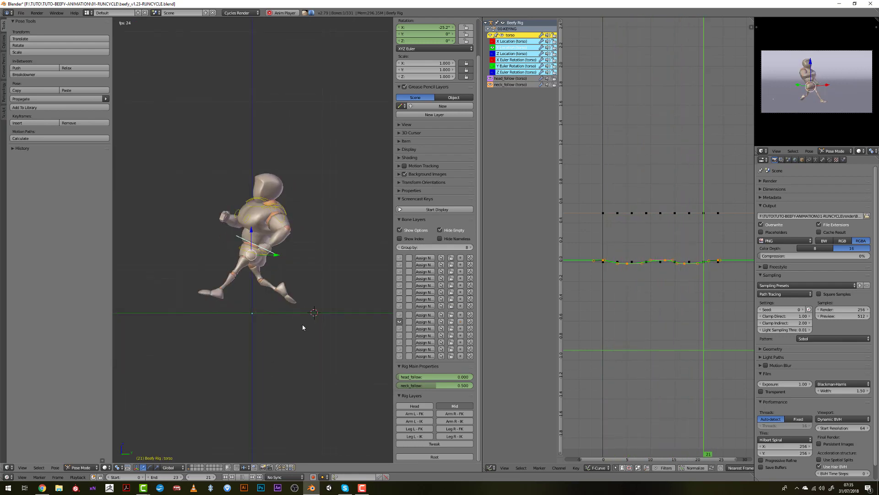
scroll(300, 323, "up", 2)
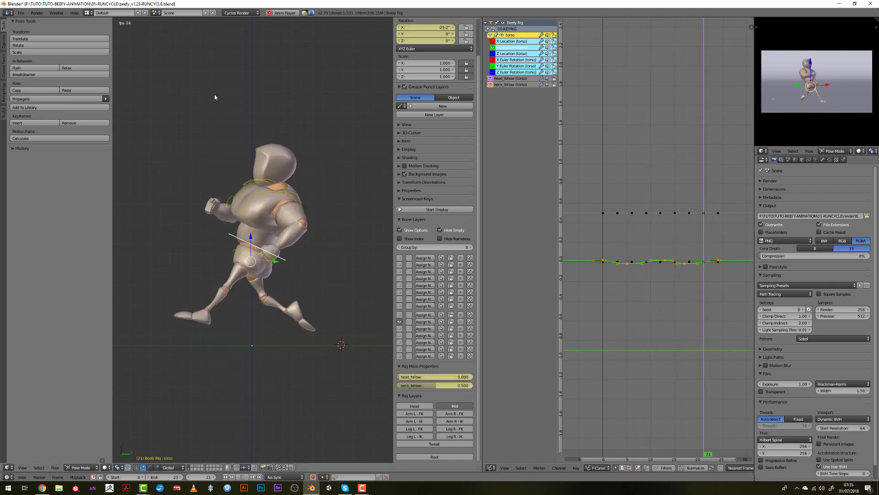
key("alt+a")
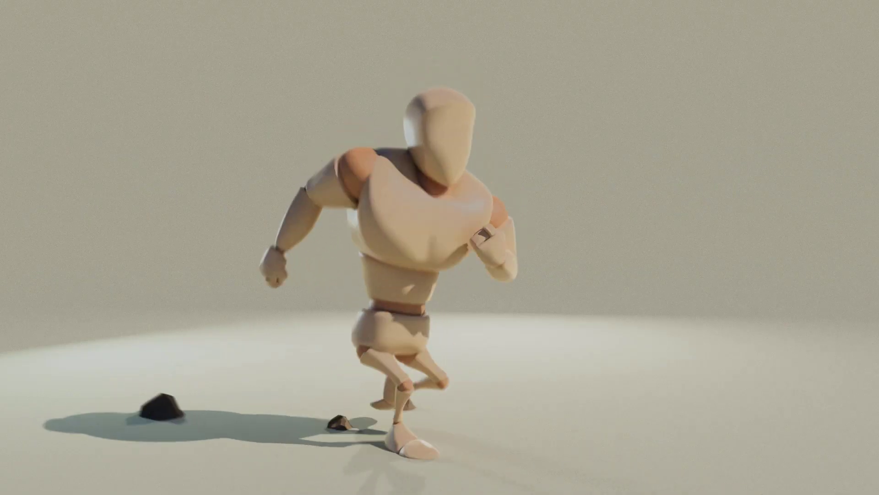